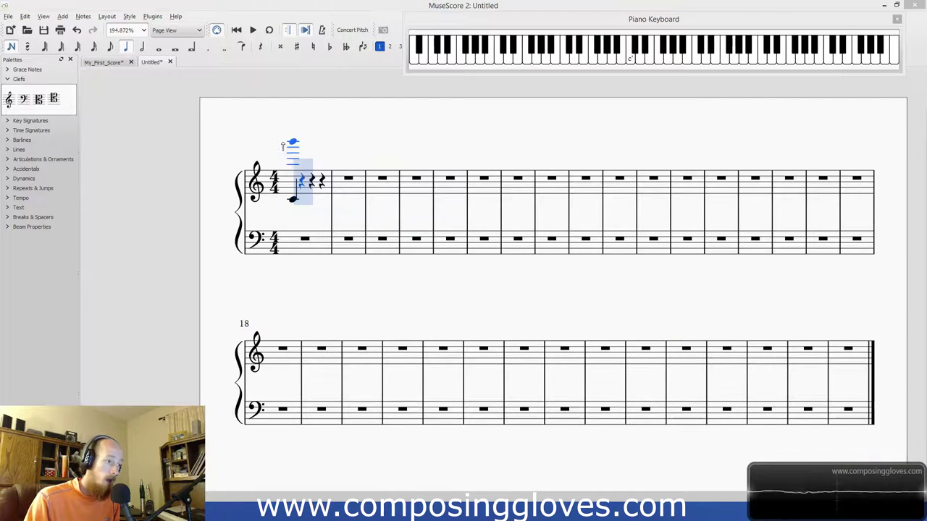
Step: Add a quarter-note C an octave above the first note on beat two of the first treble measure
left_click(302, 179)
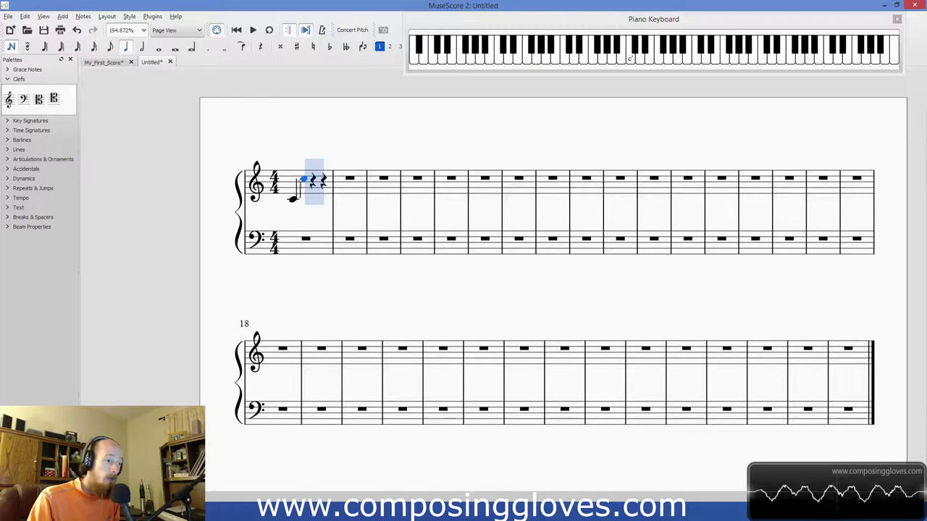
left_click(293, 199)
left_click(292, 199, "ctrl")
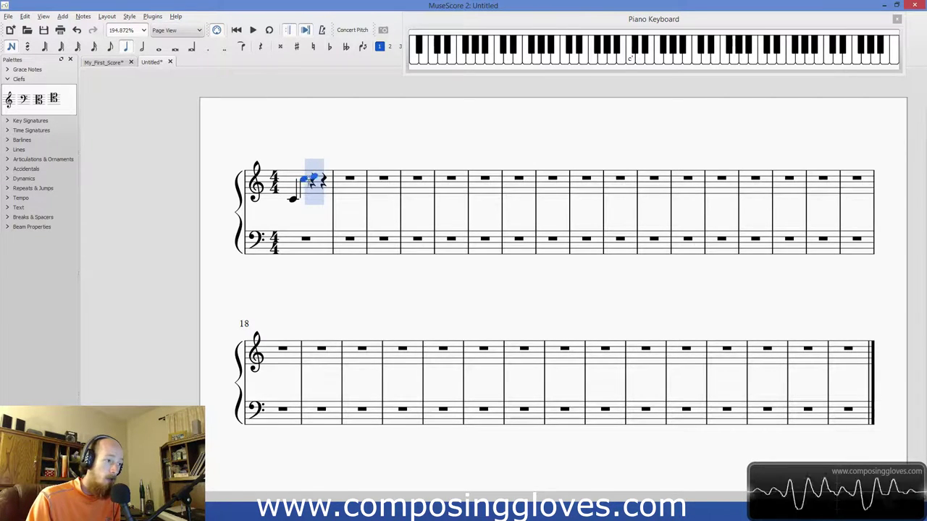
left_click_drag(305, 178, 288, 204)
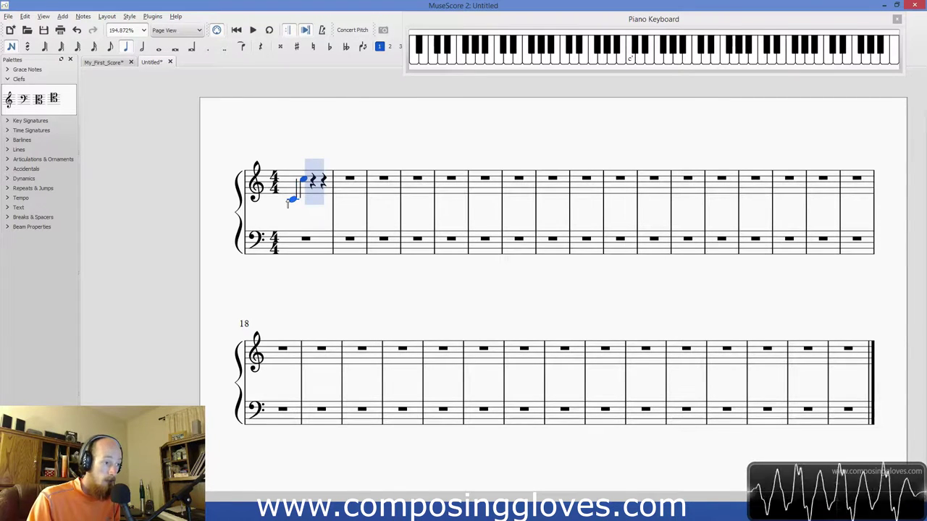
left_click(304, 180)
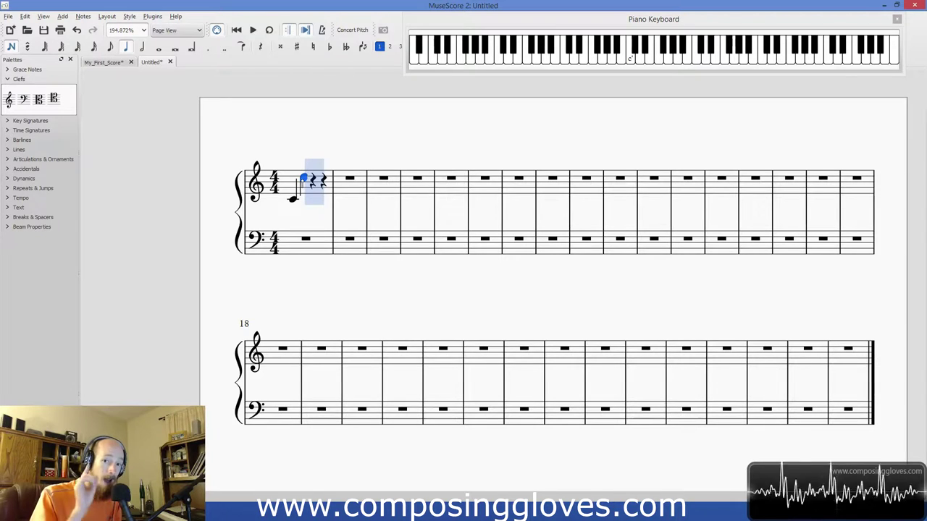
Step: Shift the second note up and down by semitones between C-sharp and E, ending on E-flat
key("Up")
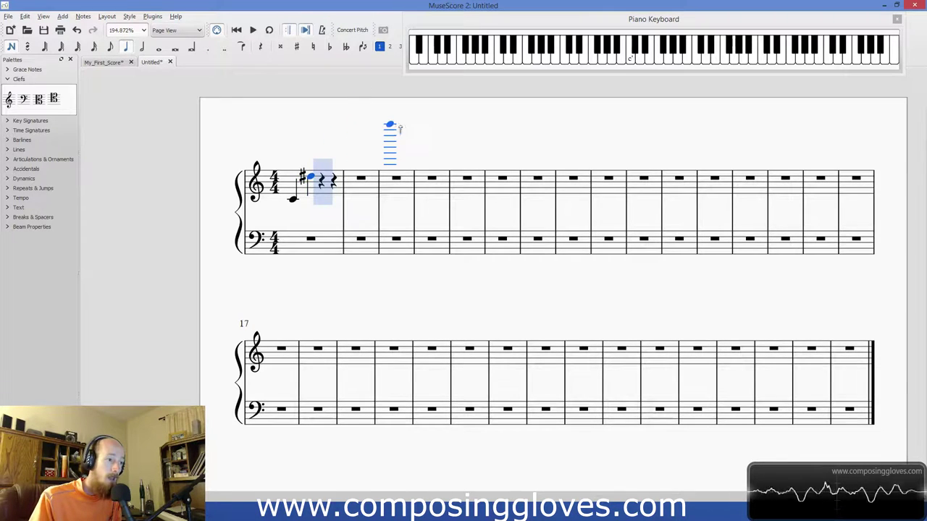
key("Down")
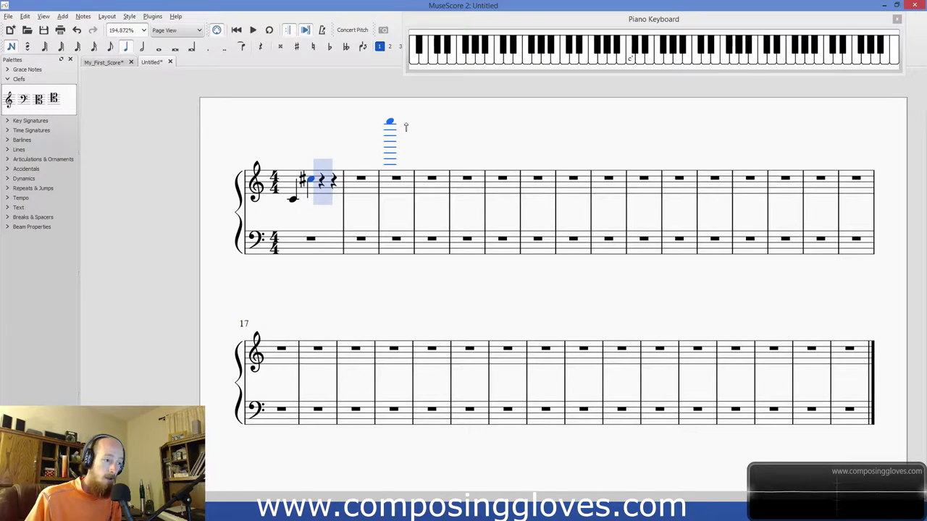
key("Up")
key("Down")
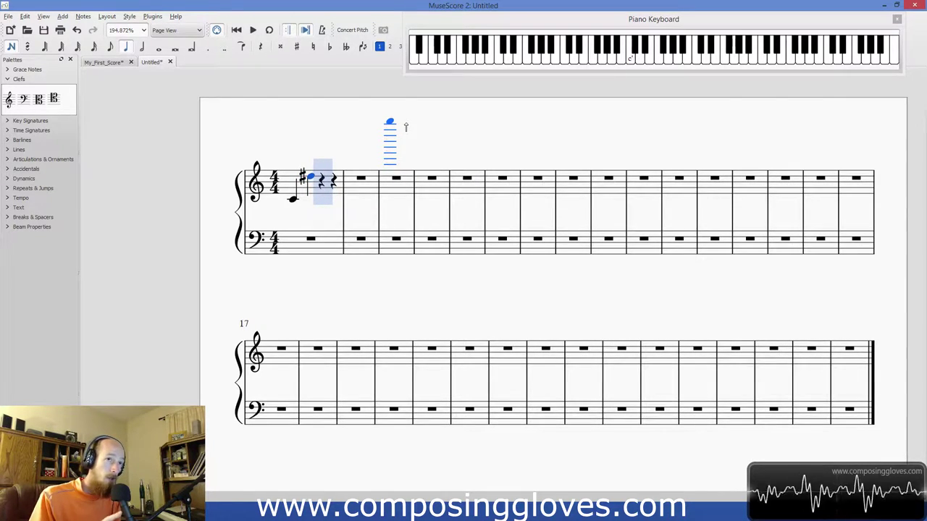
key("Up")
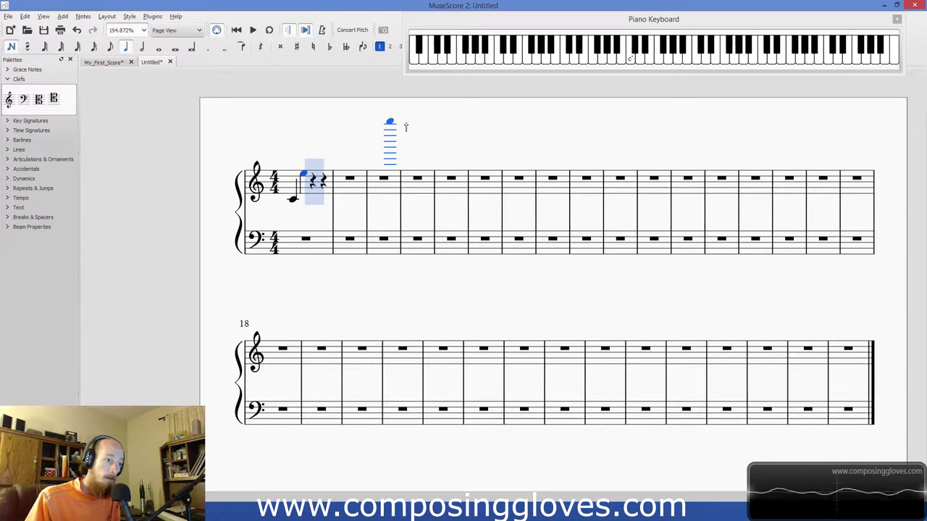
key("Down")
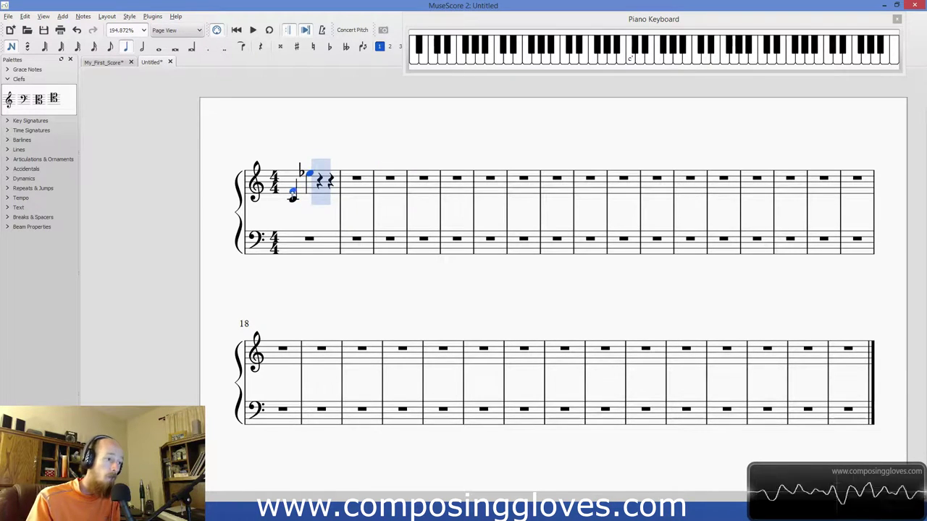
Step: Respell the E-flat enharmonically as D-sharp, then raise it to E and lower it to E-flat
key("j")
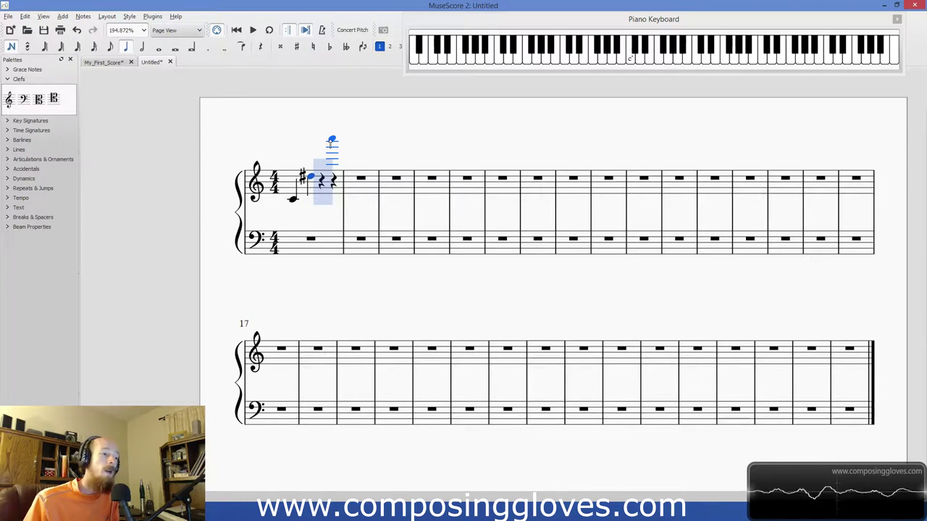
key("Up")
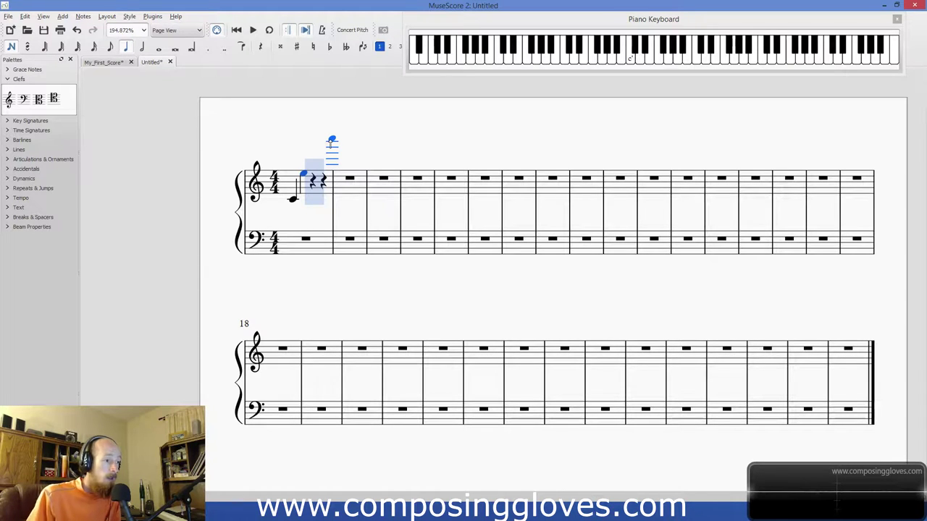
key("Down")
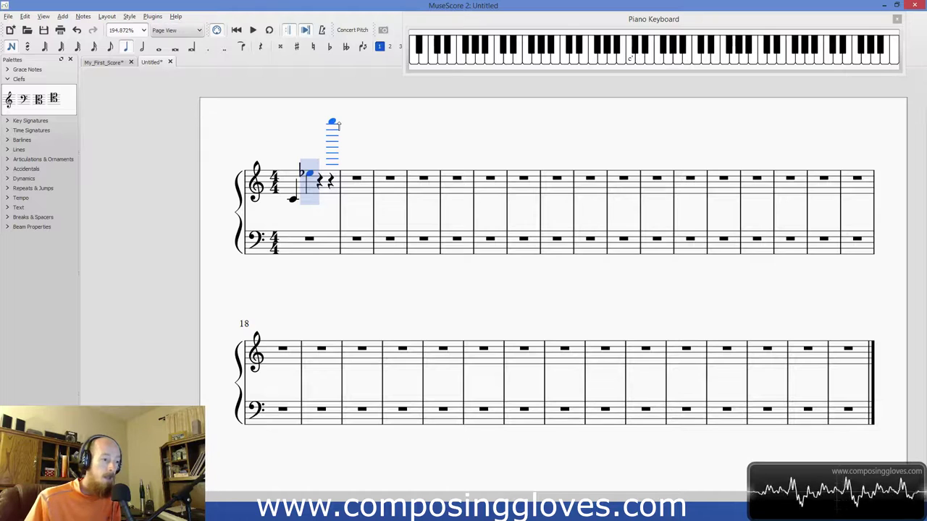
Step: Raise the second note by semitones past F, then lower it chromatically back to C
key("Up")
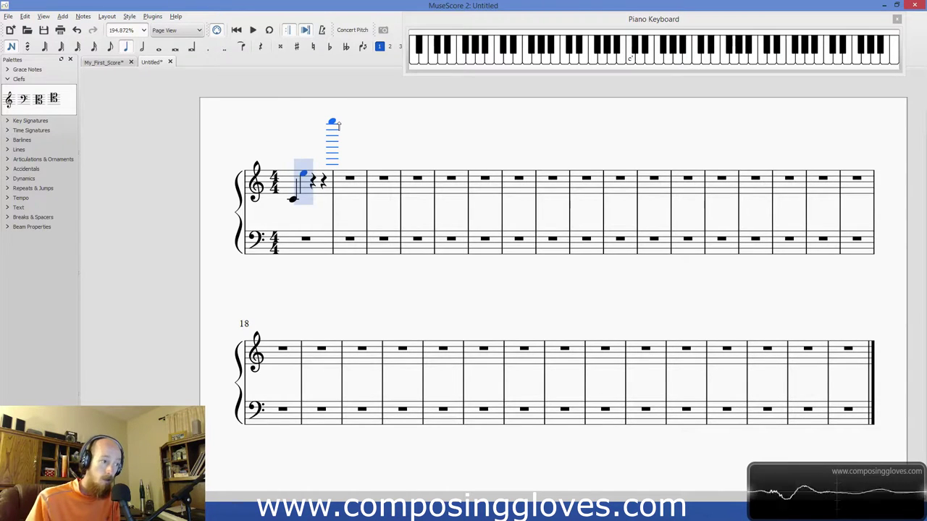
key("Up")
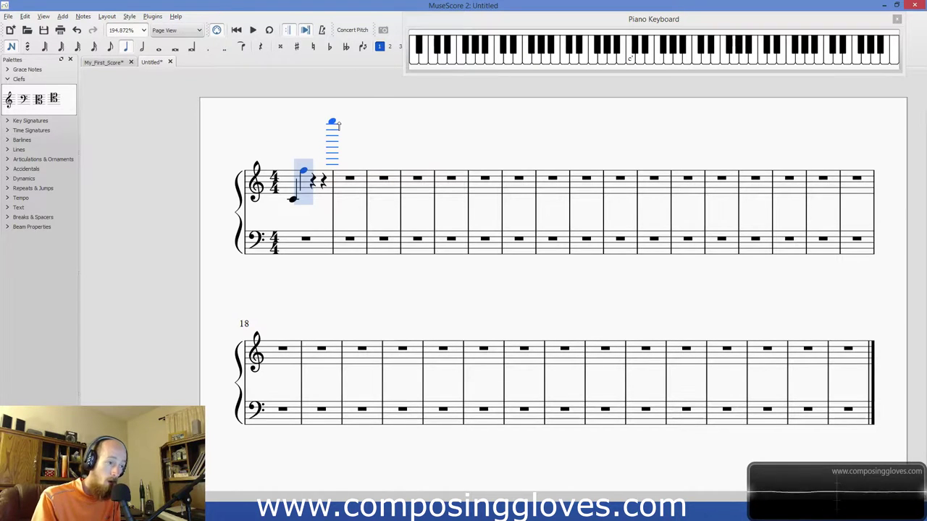
key("Down")
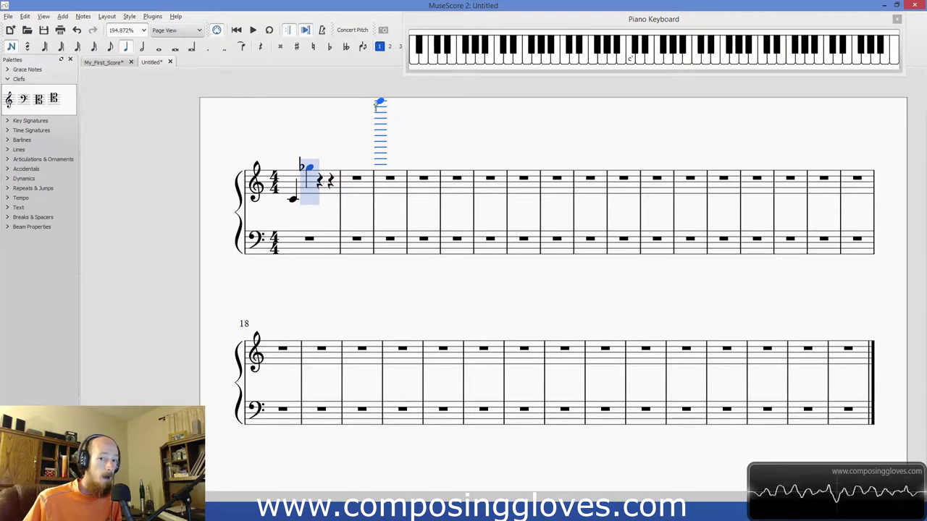
key("Down")
key("Down")
key("Down")
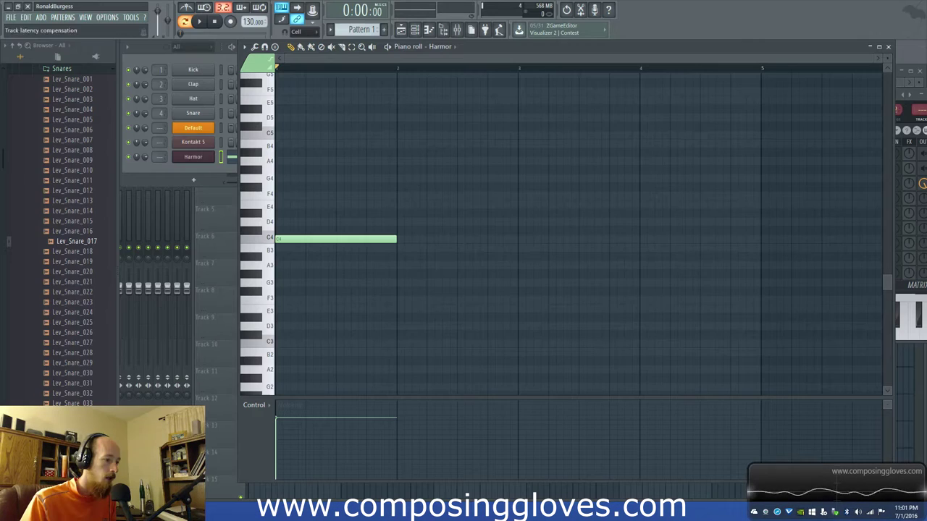
Step: Switch to FL Studio, open the Harmor synth beside the channel rack, and play two notes on it
left_click(193, 158)
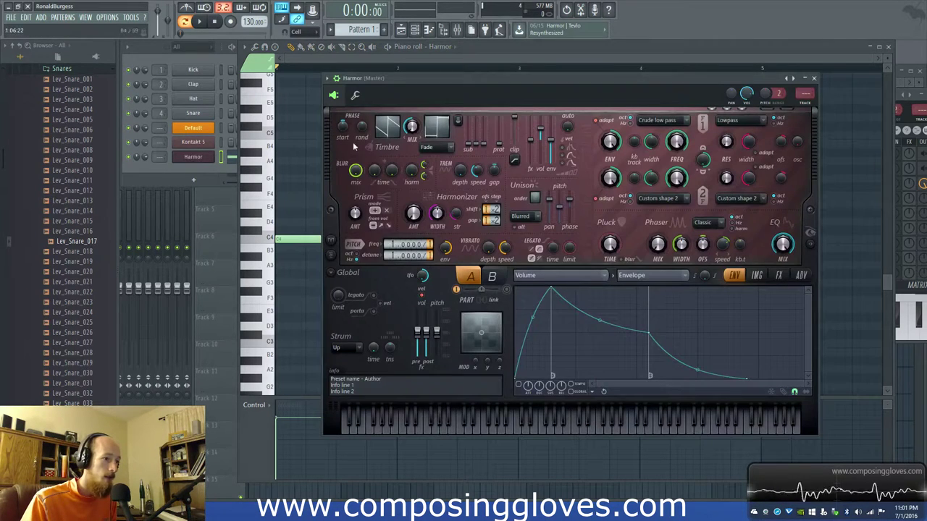
left_click(149, 161)
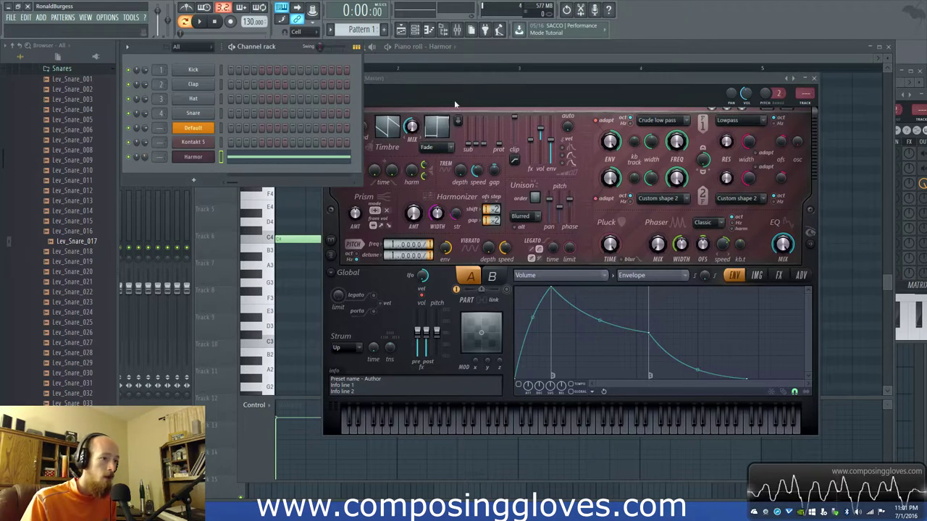
left_click_drag(490, 76, 384, 74)
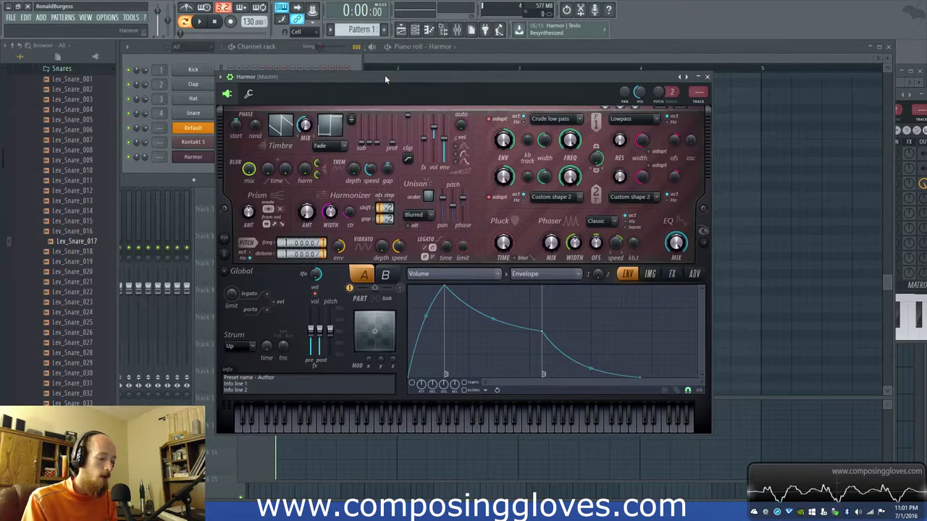
key("b")
key("q")
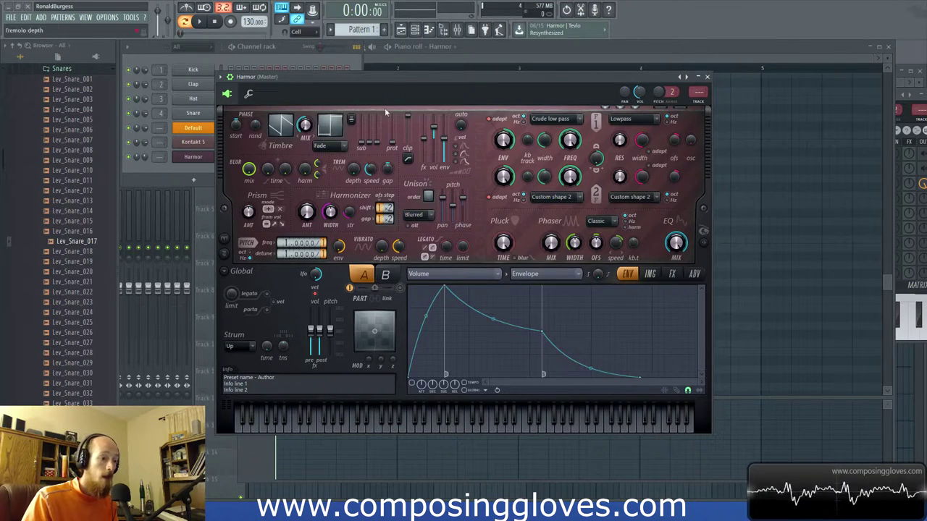
left_click_drag(393, 78, 372, 76)
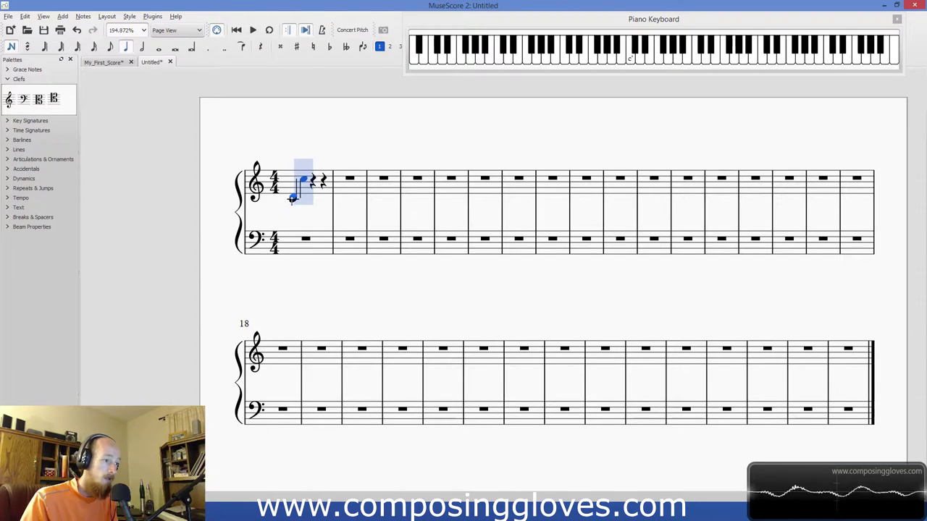
Step: Switch to MuseScore and shift the selected second note up an octave
key("ctrl+Up")
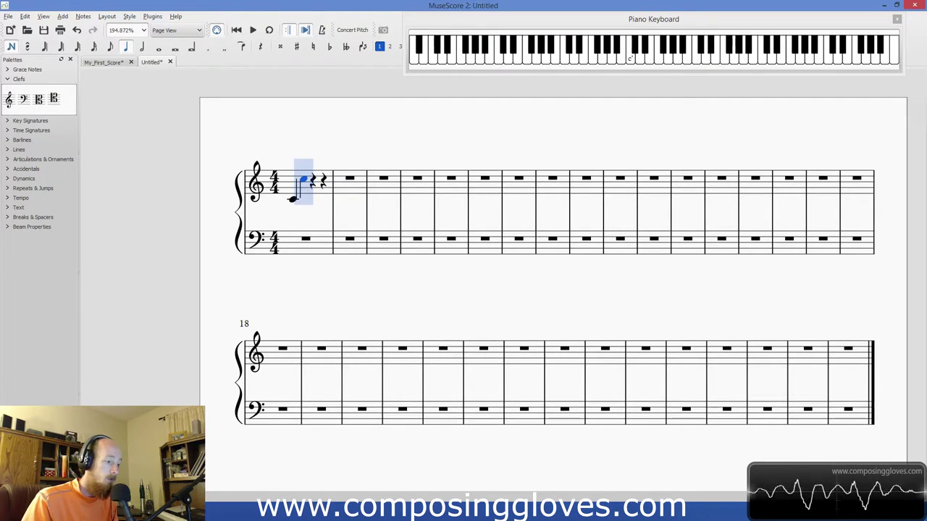
Step: Switch back to FL Studio and reposition the Harmor window over the piano roll
key("alt+Tab")
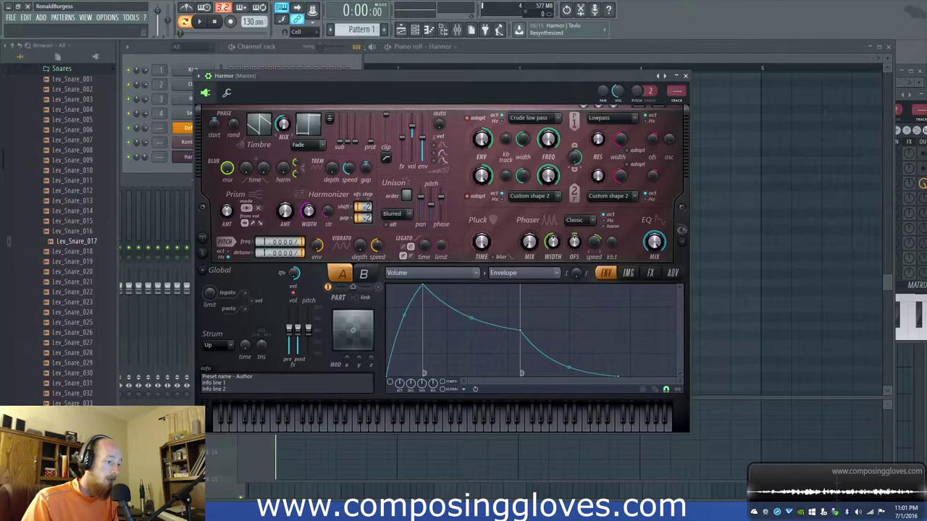
left_click_drag(367, 79, 366, 70)
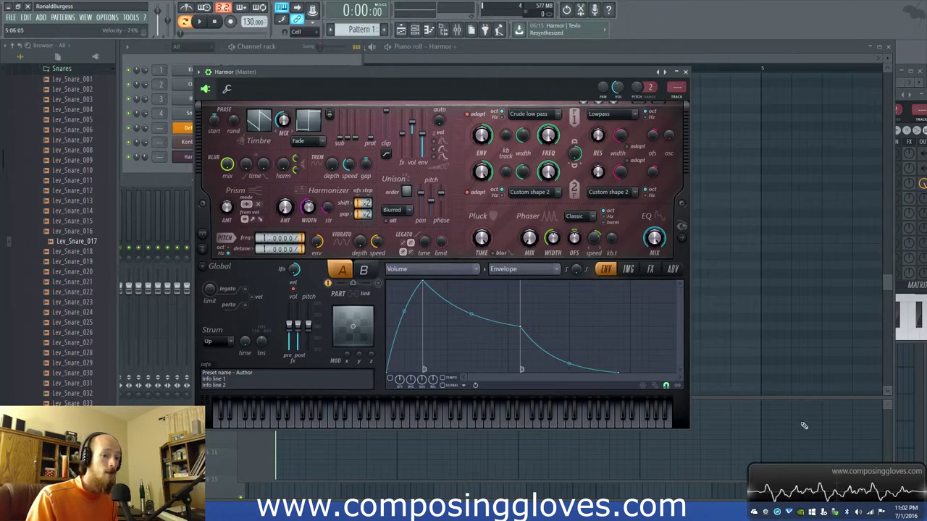
left_click_drag(398, 69, 378, 69)
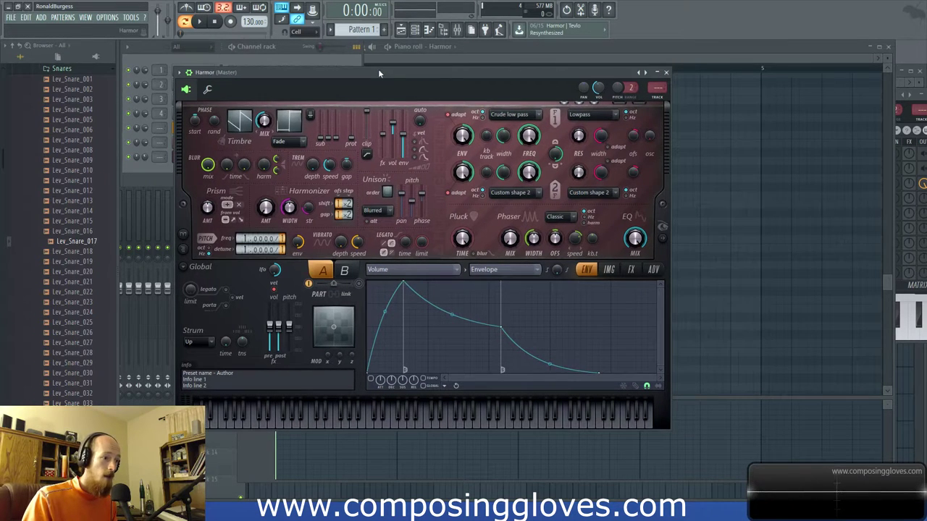